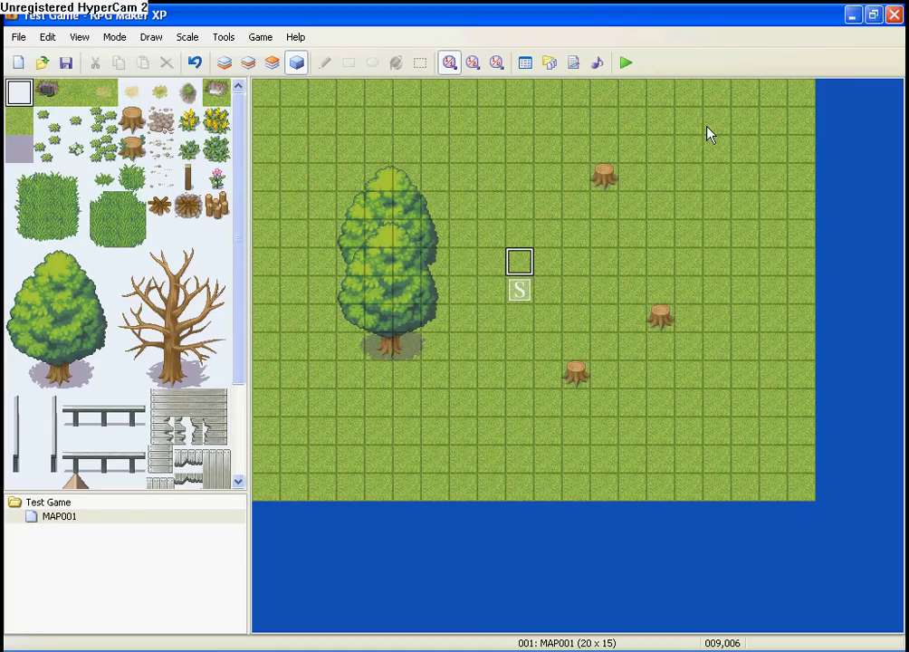
Create a new event on the empty grass tile at 009,004, above the player start marker
{"action": "left_click", "coordinate": [523, 209]}
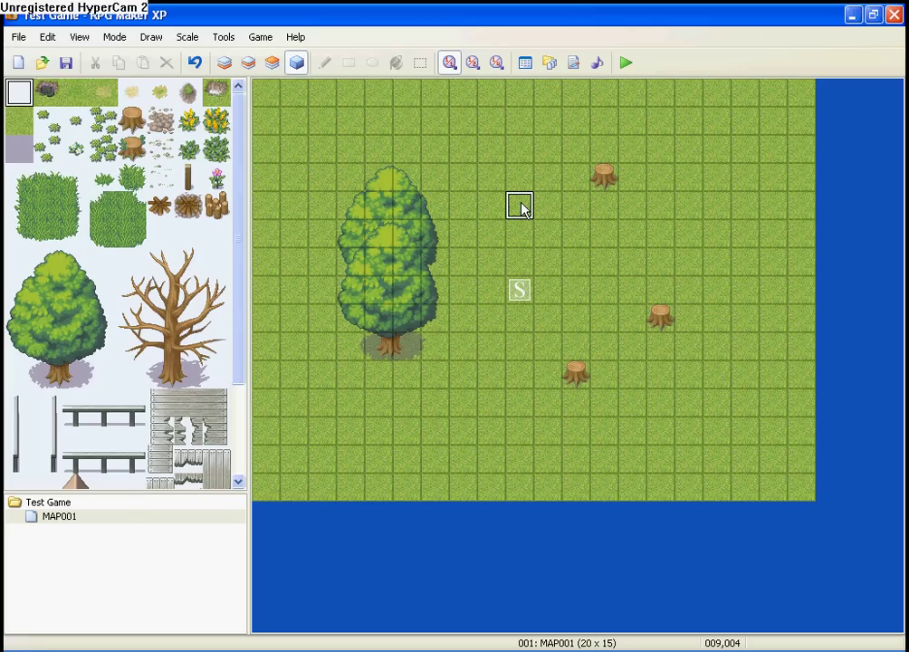
{"action": "double_click", "coordinate": [522, 209]}
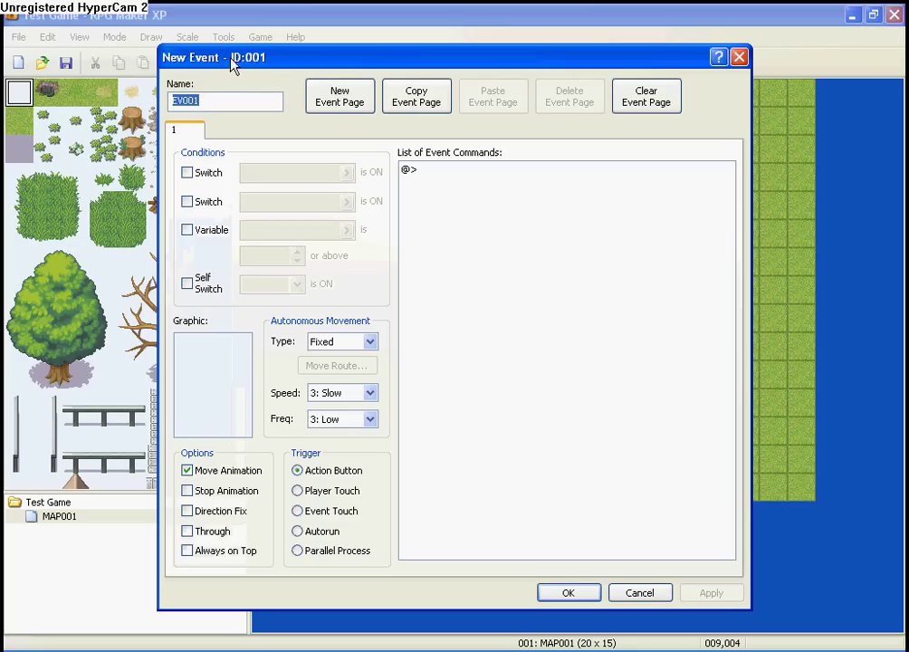
{"action": "left_click_drag", "start_coordinate": [230, 57], "coordinate": [228, 54]}
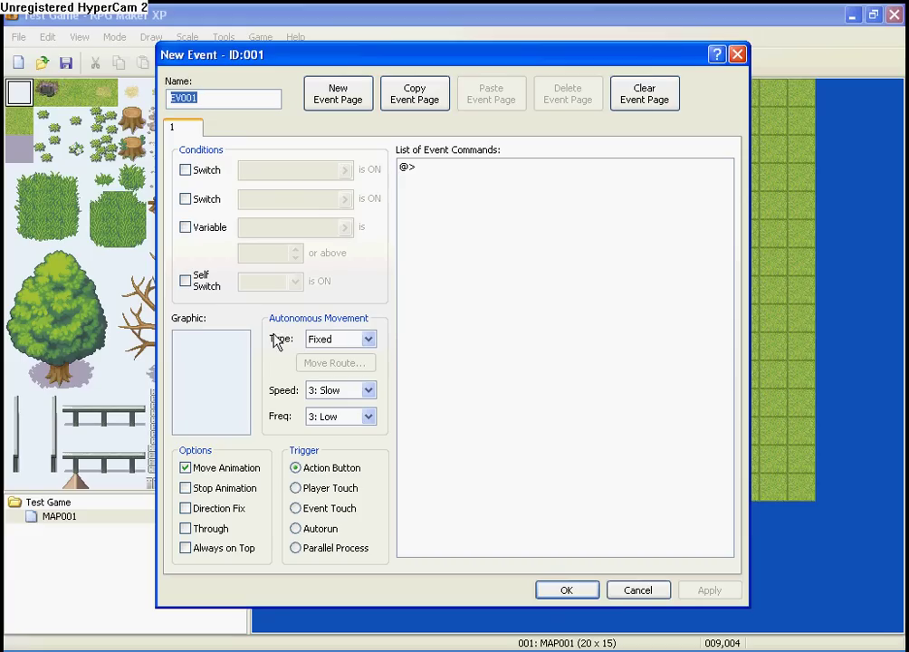
{"action": "left_click", "coordinate": [370, 344]}
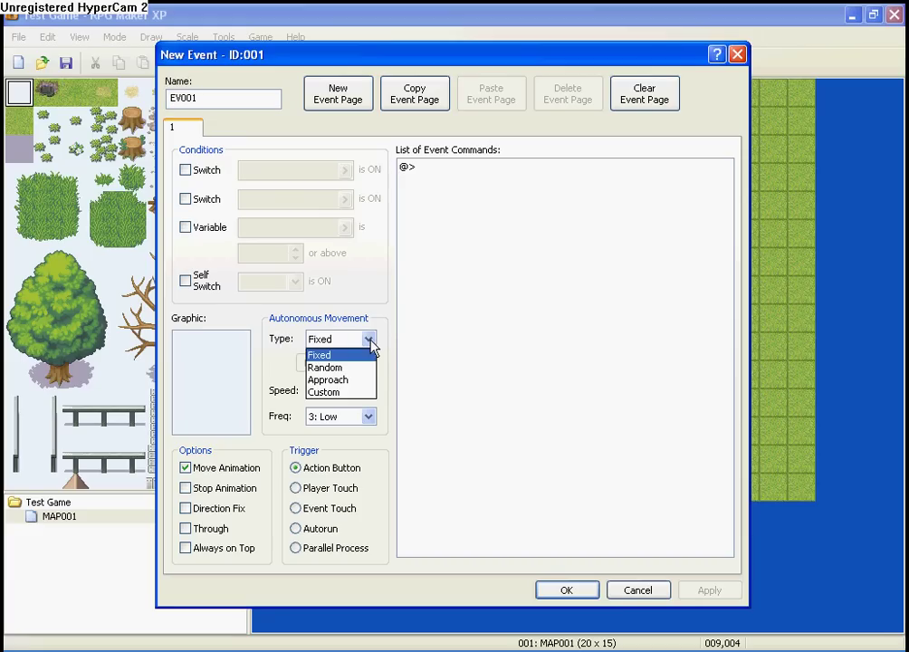
{"action": "left_click", "coordinate": [342, 393]}
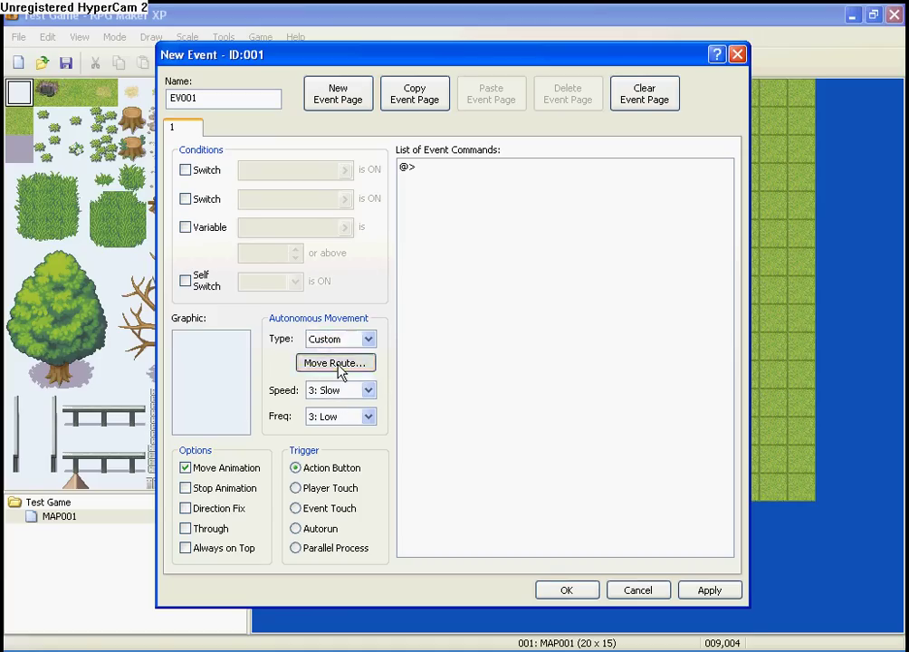
{"action": "left_click", "coordinate": [341, 367]}
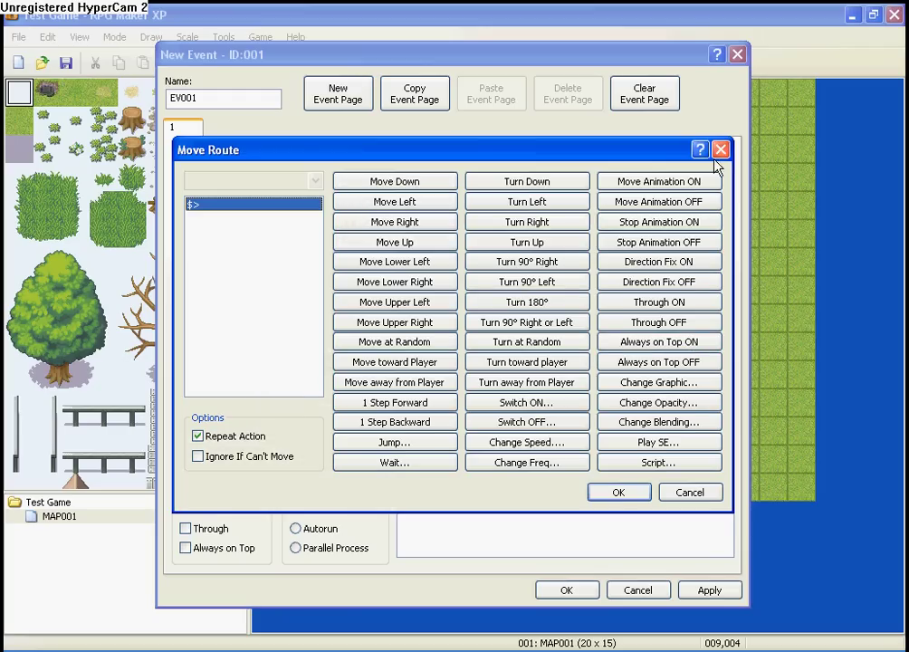
{"action": "left_click", "coordinate": [719, 149]}
{"action": "left_click", "coordinate": [368, 340]}
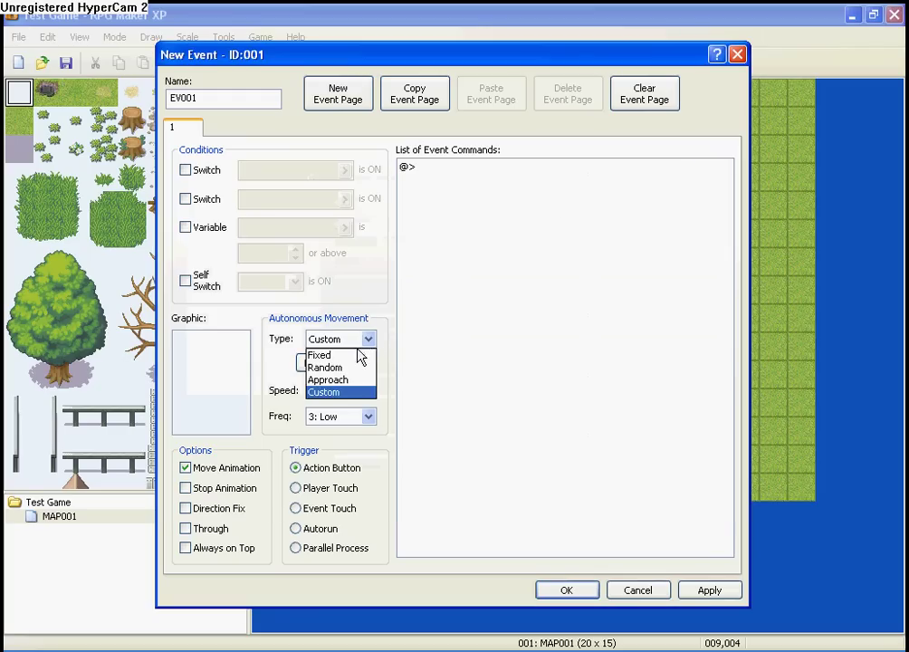
{"action": "left_click", "coordinate": [321, 355]}
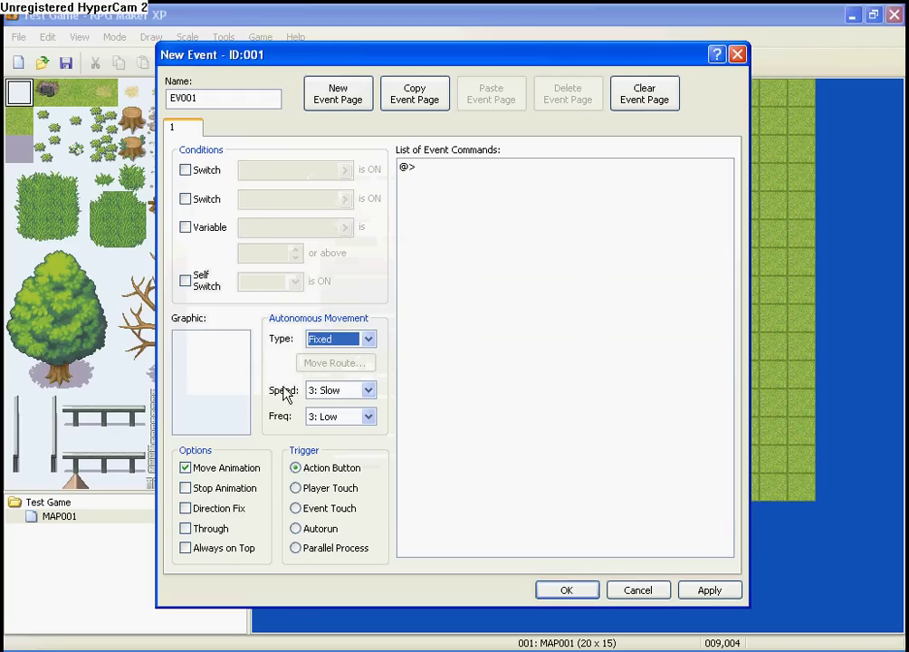
{"action": "left_click", "coordinate": [370, 391]}
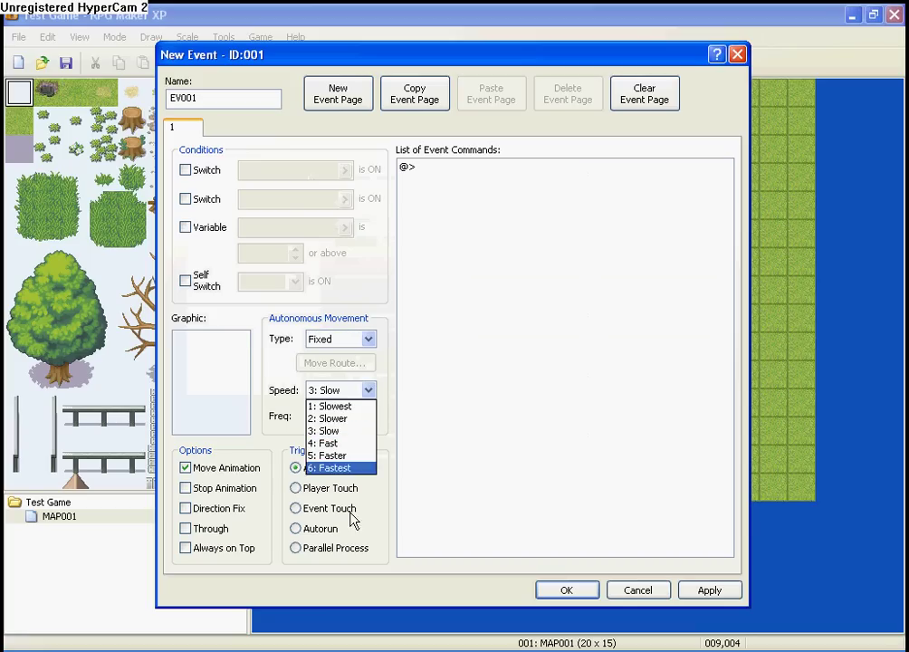
{"action": "left_click", "coordinate": [351, 432]}
{"action": "left_click", "coordinate": [372, 421]}
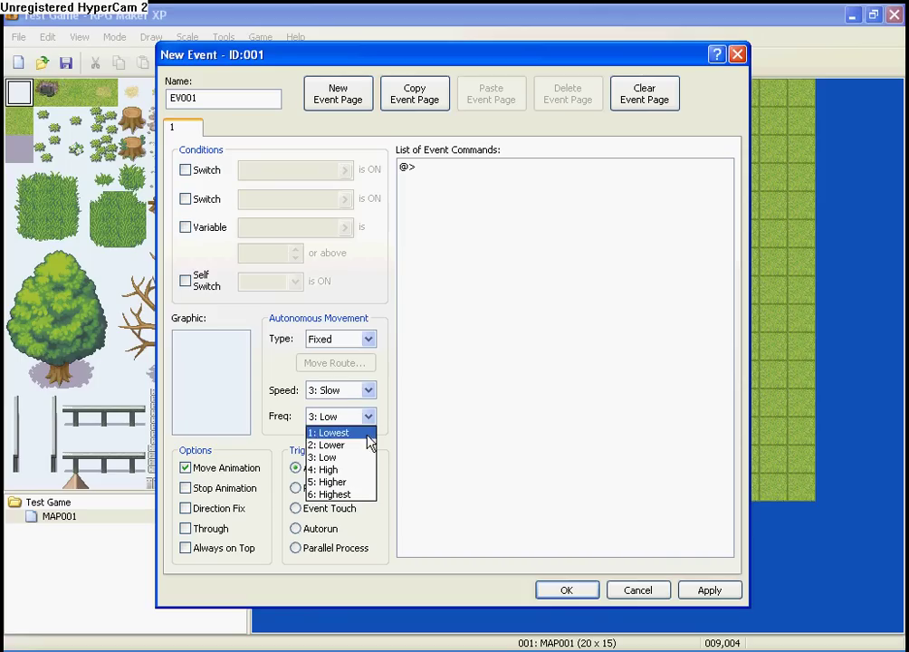
{"action": "left_click", "coordinate": [355, 459]}
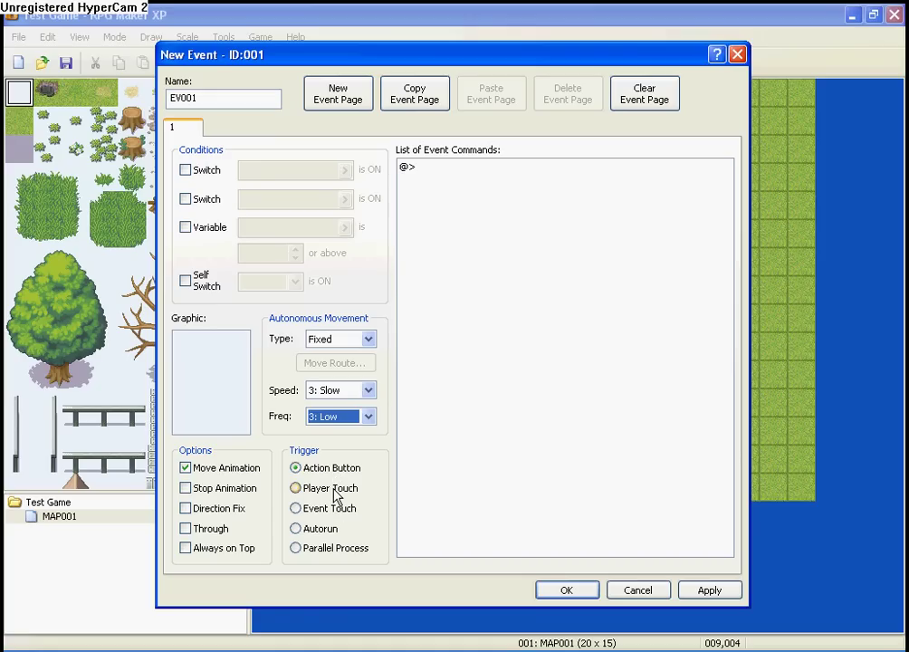
{"action": "left_click", "coordinate": [331, 489]}
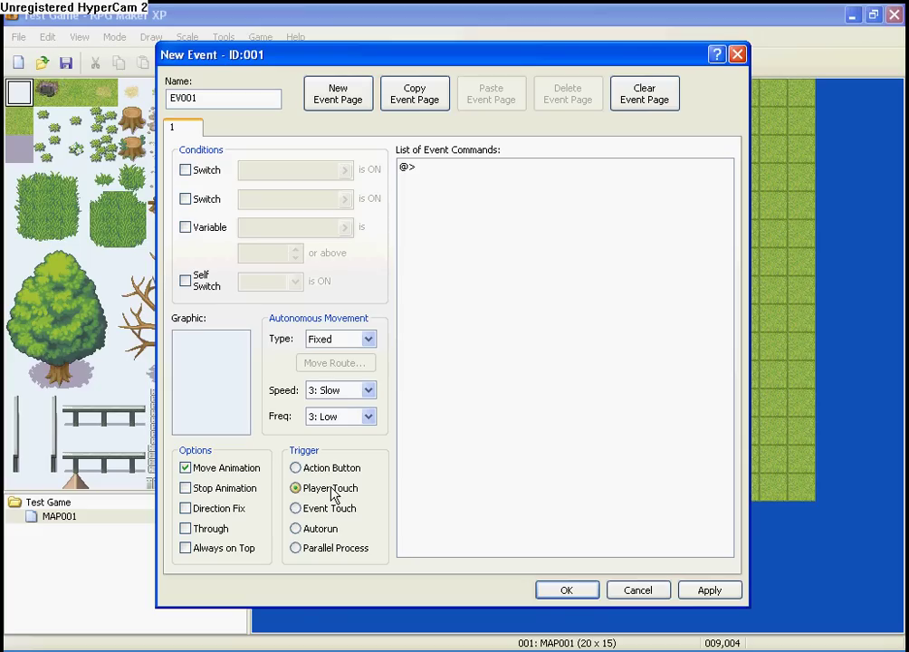
{"action": "left_click", "coordinate": [331, 509]}
{"action": "left_click", "coordinate": [332, 530]}
{"action": "left_click", "coordinate": [318, 473]}
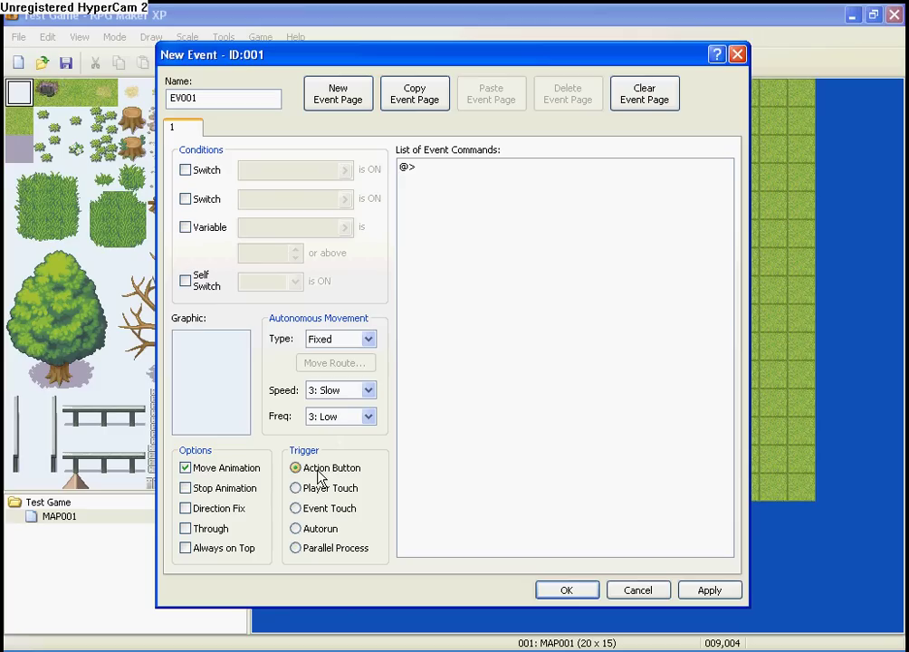
Set the event graphic to the blue-haired 002-Fighter02 sprite, replacing an initial 001-Fighter01 pick
{"action": "double_click", "coordinate": [227, 366]}
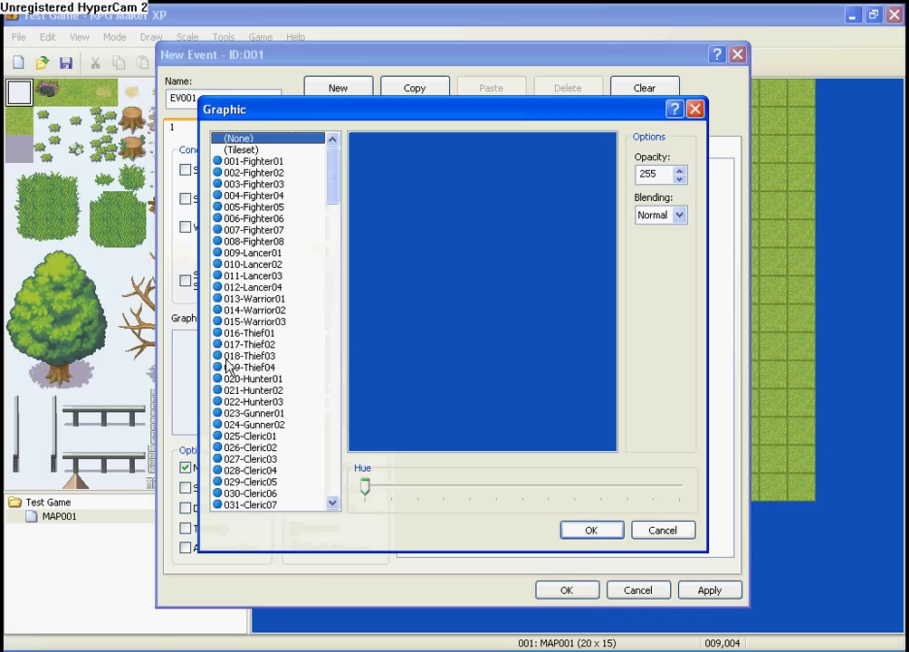
{"action": "left_click", "coordinate": [276, 161]}
{"action": "left_click", "coordinate": [273, 173]}
{"action": "left_click", "coordinate": [274, 196]}
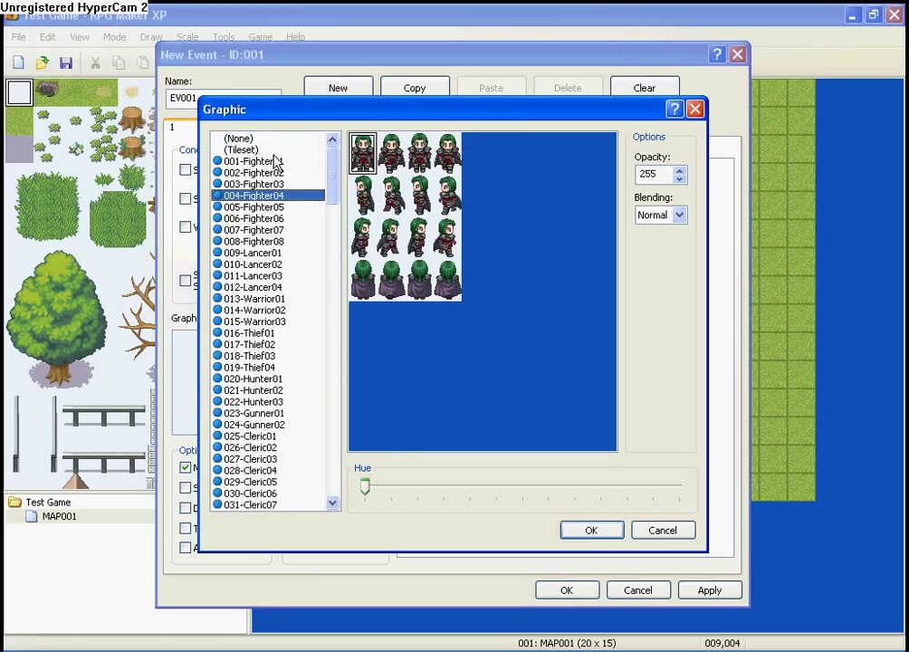
{"action": "left_click", "coordinate": [277, 160]}
{"action": "double_click", "coordinate": [368, 158]}
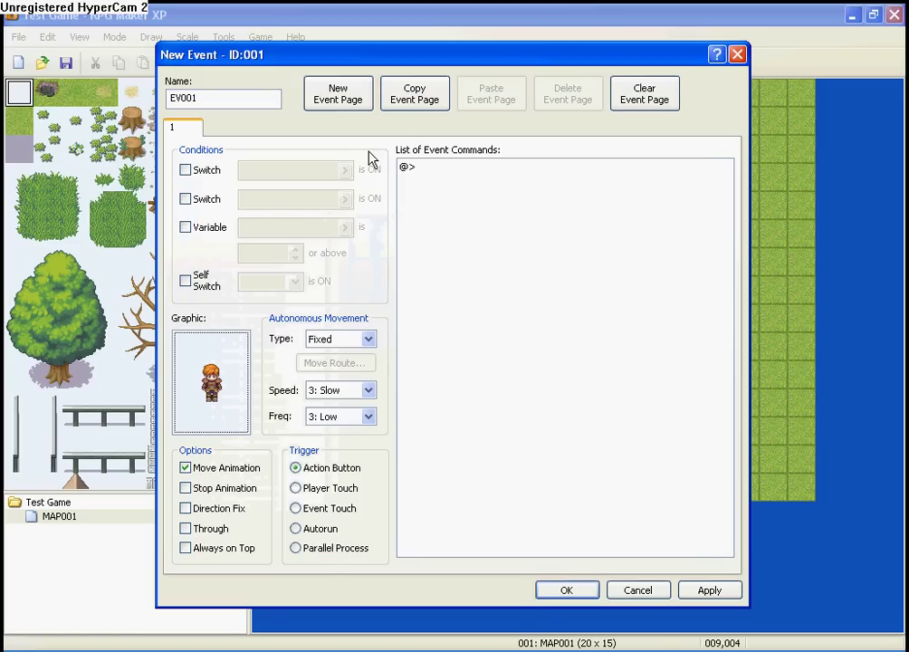
{"action": "double_click", "coordinate": [183, 405]}
{"action": "left_click", "coordinate": [305, 174]}
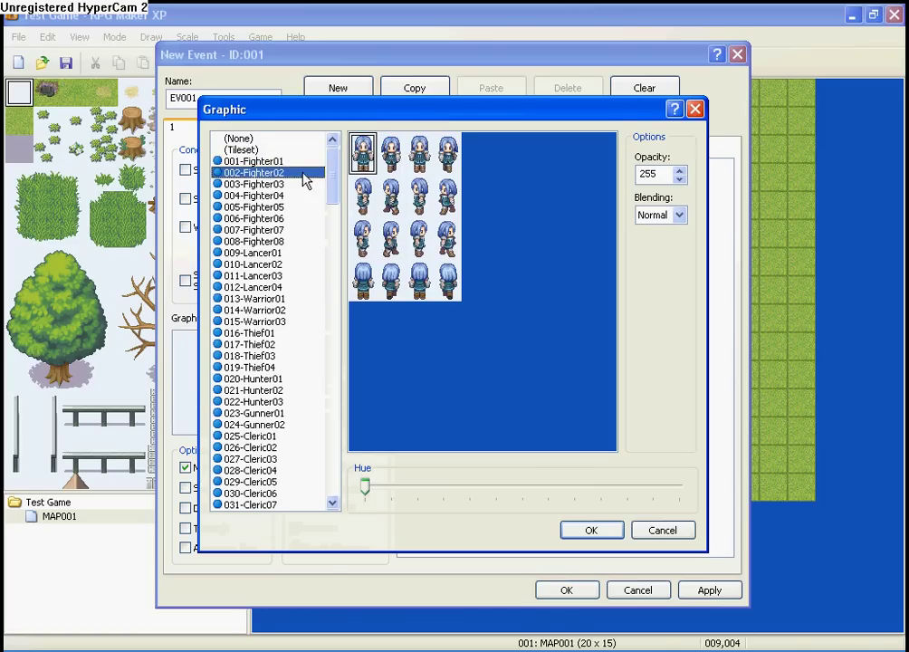
{"action": "double_click", "coordinate": [368, 159]}
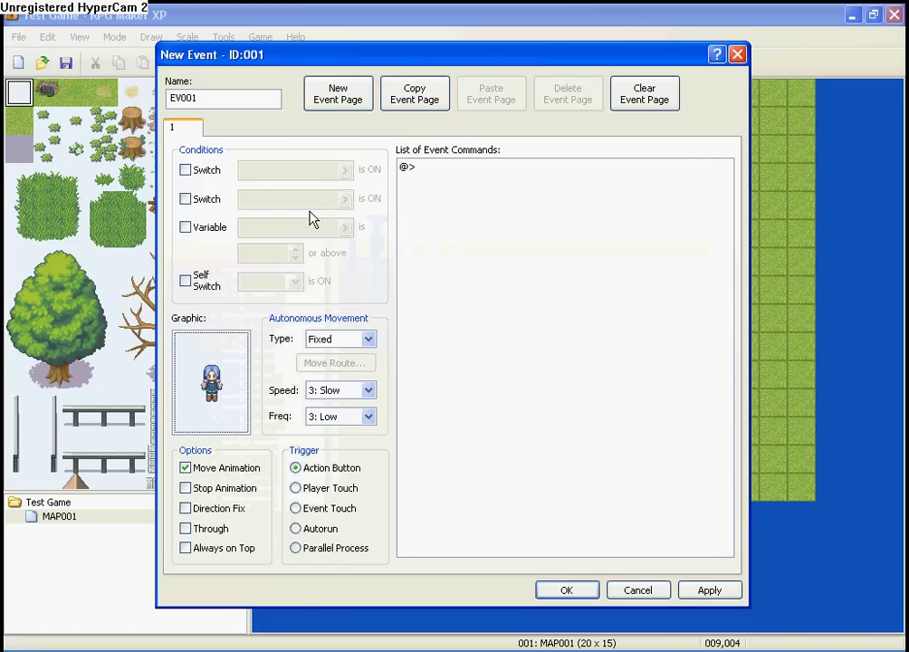
Leave the event's command list empty and apply the event settings
{"action": "double_click", "coordinate": [427, 170]}
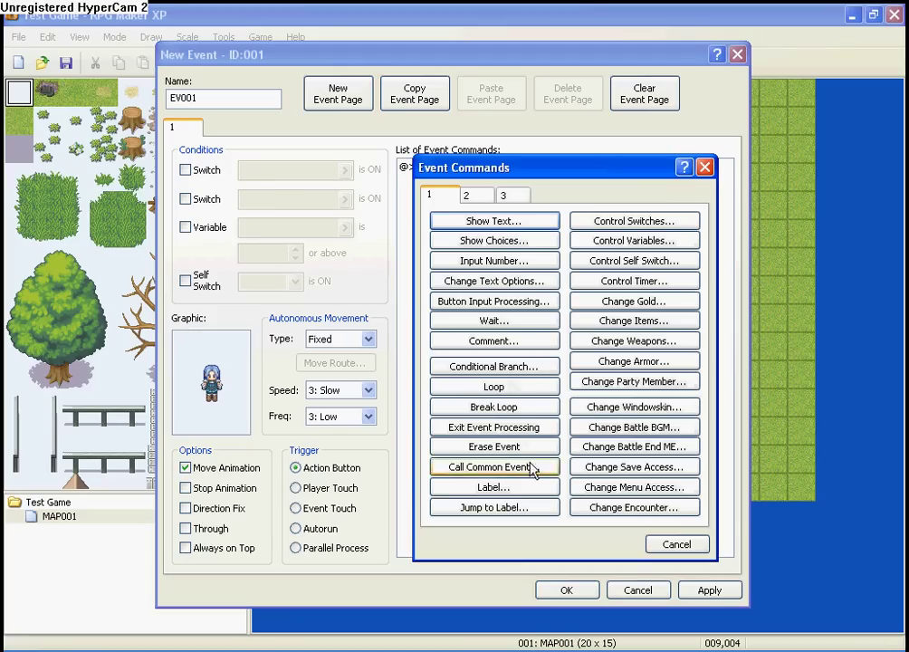
{"action": "left_click", "coordinate": [705, 168]}
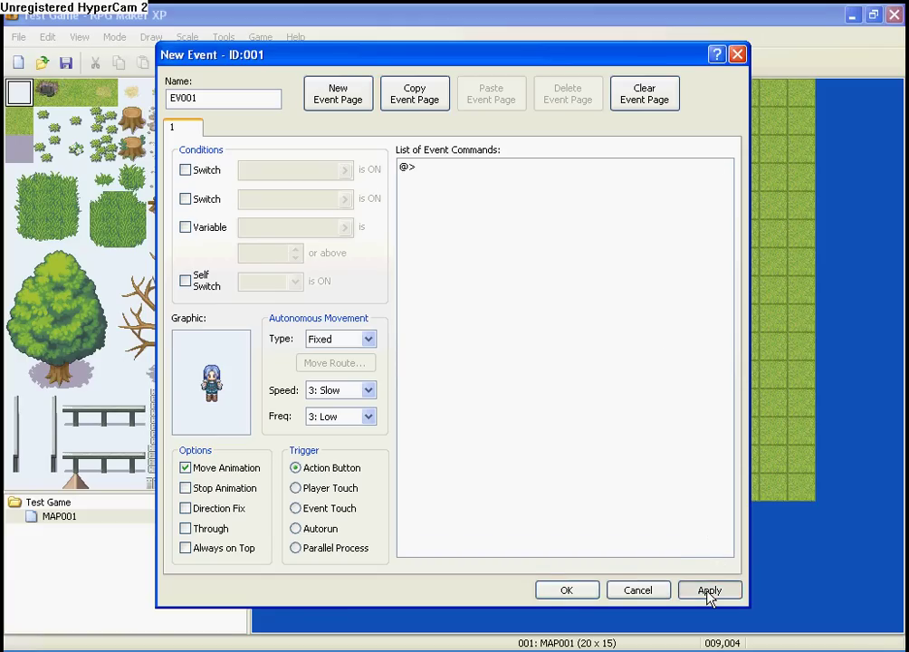
{"action": "left_click", "coordinate": [709, 592]}
Close the event dialog and launch a playtest, saving the project when prompted
{"action": "left_click", "coordinate": [553, 592]}
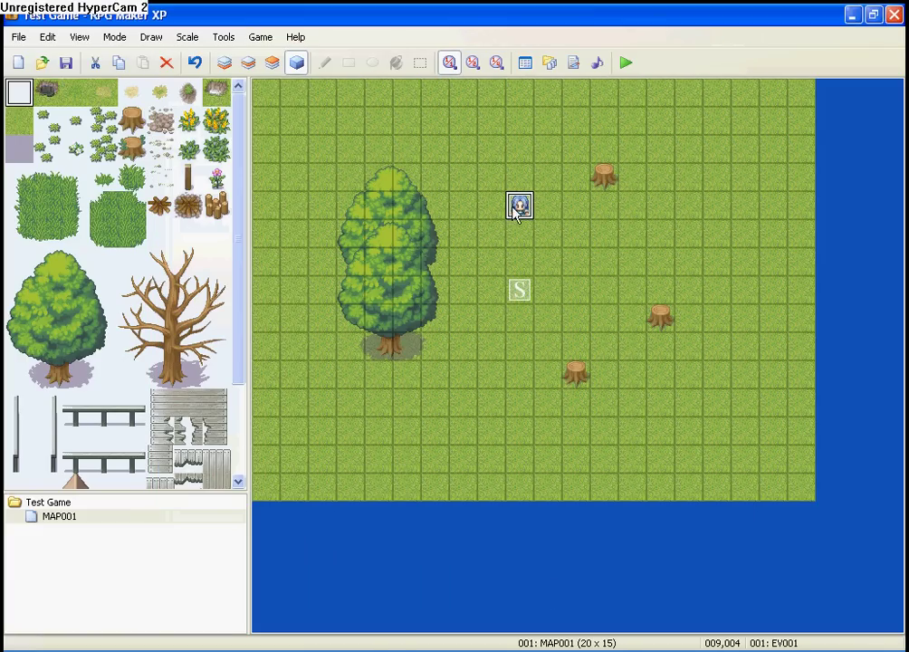
{"action": "left_click", "coordinate": [624, 61]}
{"action": "left_click", "coordinate": [381, 361]}
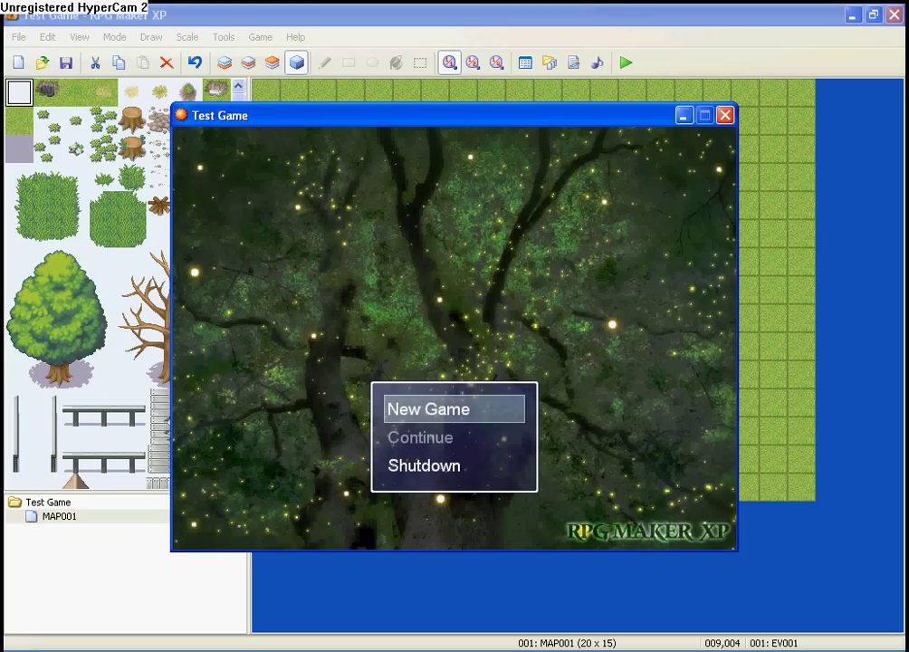
Start a New Game and walk the orange-haired hero around the blue-haired character with the arrow keys
{"action": "key", "text": "Return"}
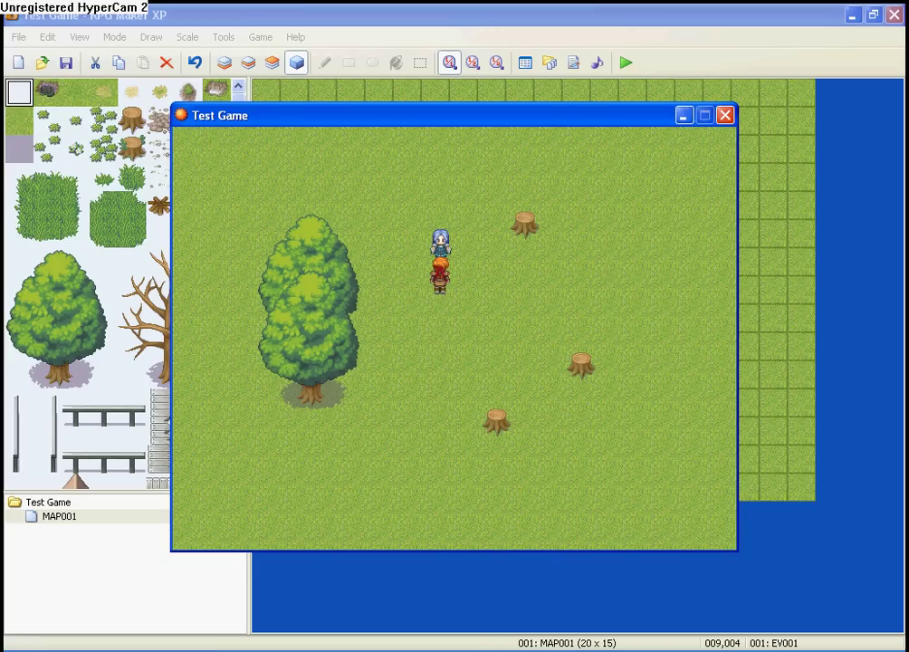
{"action": "key", "text": "Left"}
{"action": "key", "text": "Up"}
{"action": "key", "text": "Up"}
{"action": "key", "text": "Right"}
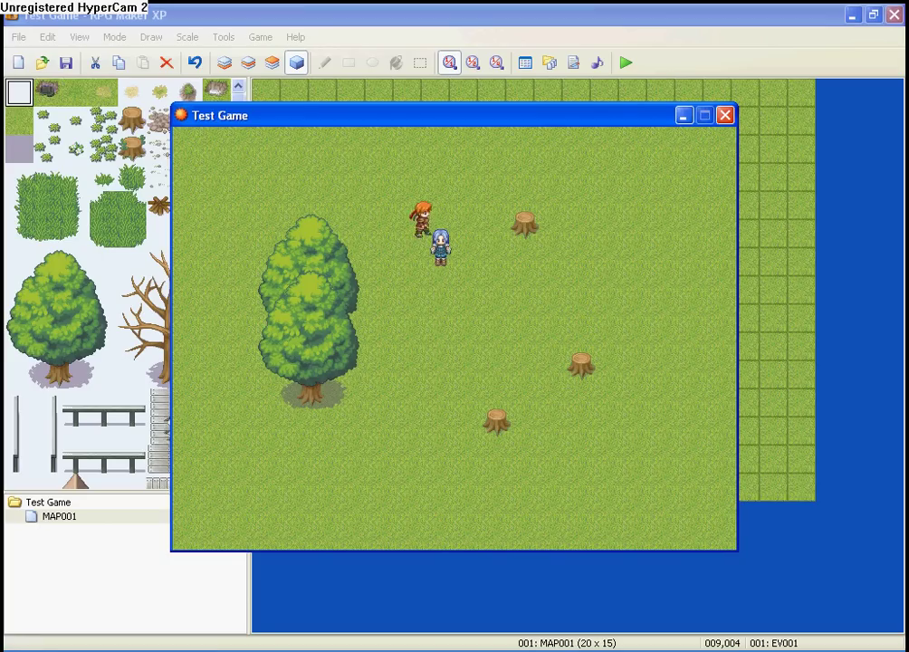
{"action": "key", "text": "Right"}
{"action": "key", "text": "Down"}
{"action": "key", "text": "Down"}
{"action": "key", "text": "Left"}
{"action": "key", "text": "Right"}
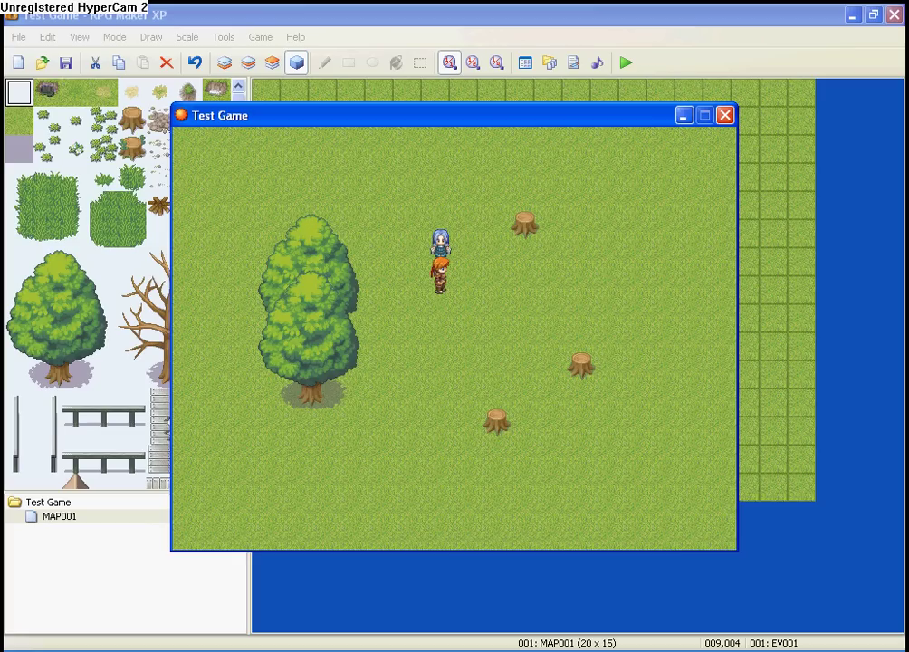
{"action": "key", "text": "Down"}
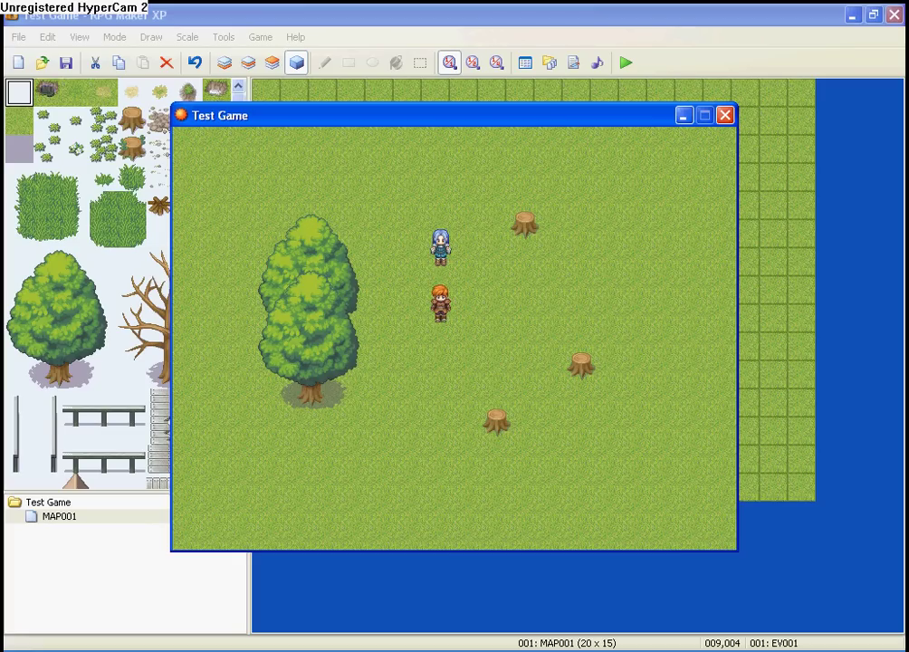